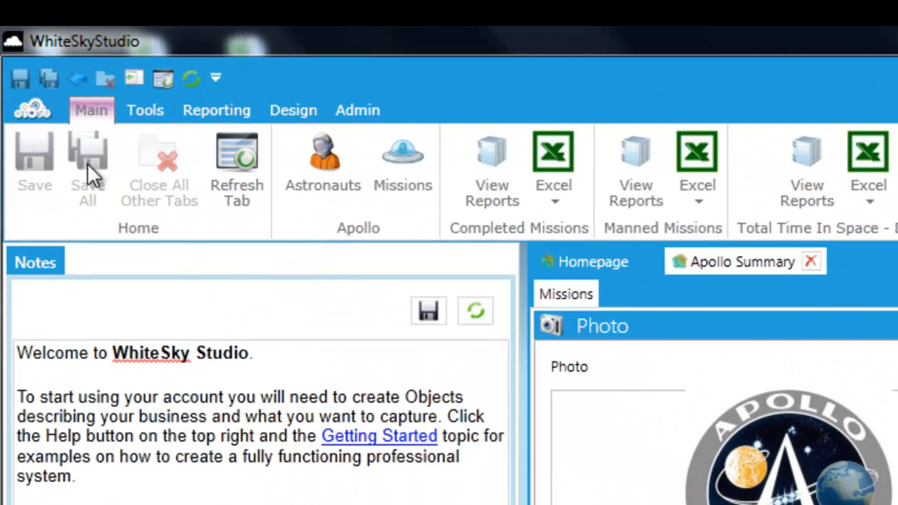
Open the Mission Summary Info query, expand Apollo_Mission in its design to inspect the linked objects and fields, and show the query results.
click(26, 106)
click(352, 221)
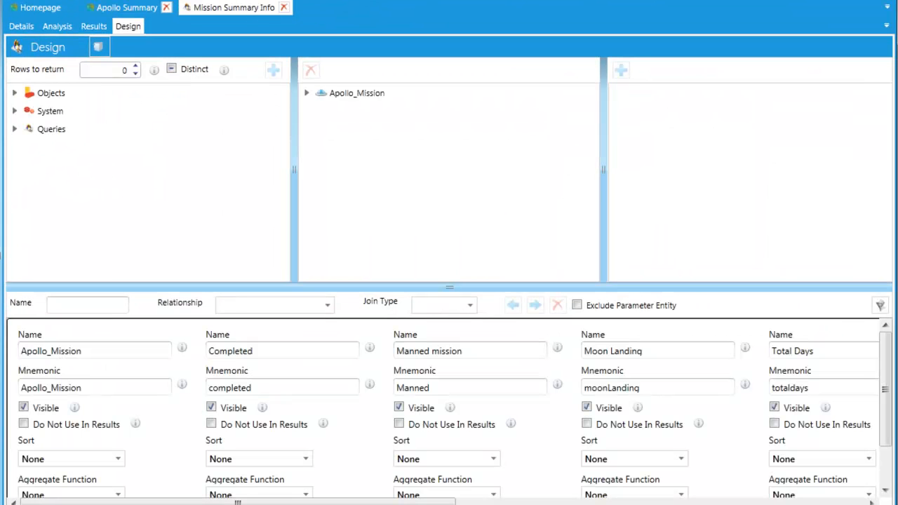
click(305, 94)
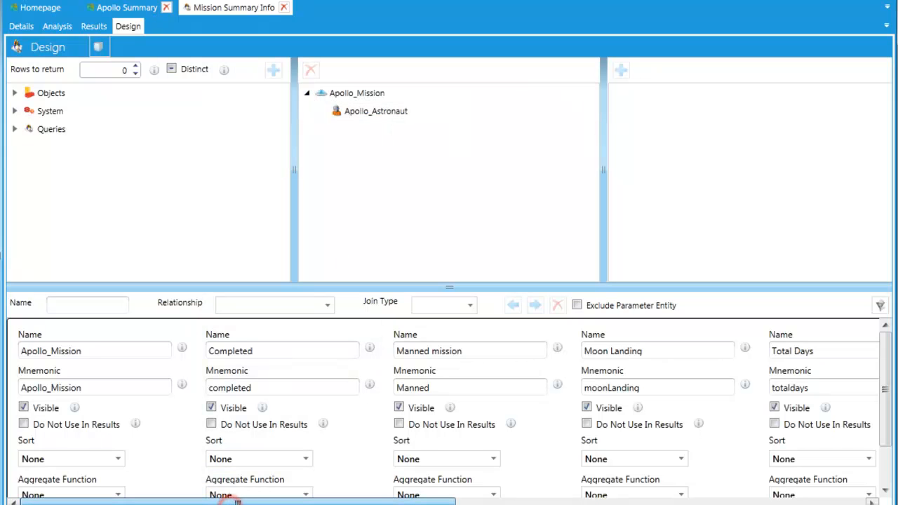
mouse_move(237, 502)
mouse_down()
mouse_move(383, 502)
mouse_move(238, 503)
mouse_up()
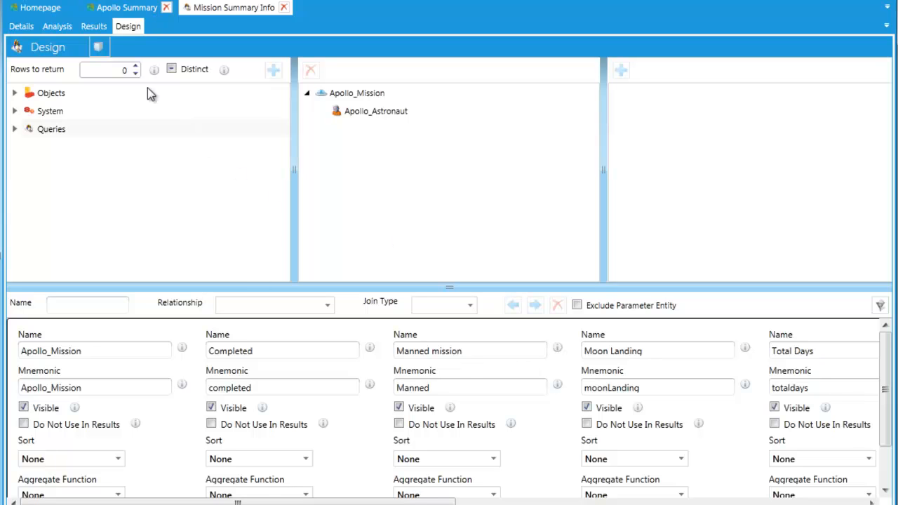
click(96, 25)
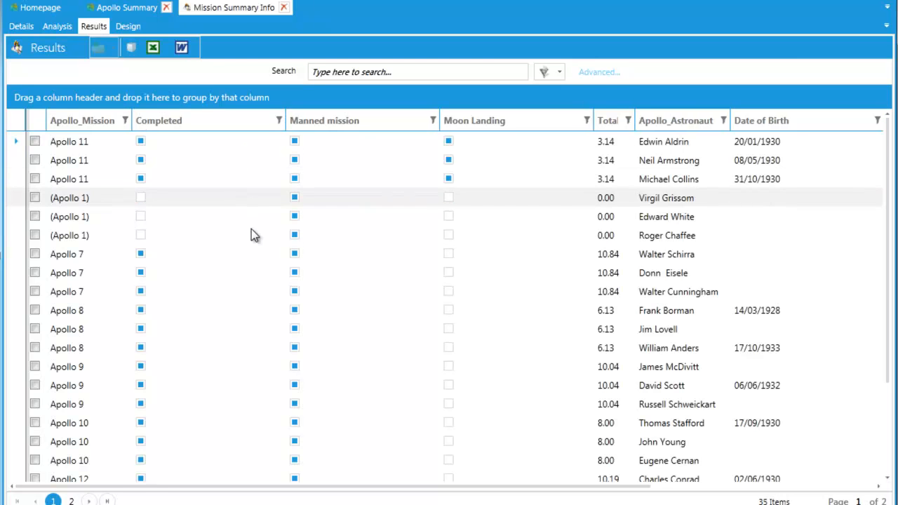
mouse_move(236, 486)
mouse_down()
mouse_move(377, 489)
mouse_move(412, 501)
mouse_move(144, 487)
mouse_up()
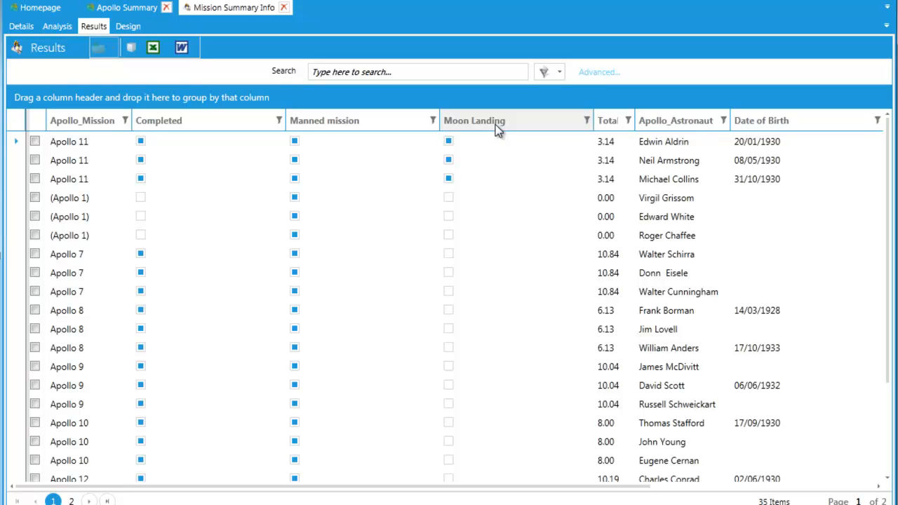
Group the query results by Moon Landing and expand the False group.
drag(495, 126, 92, 96)
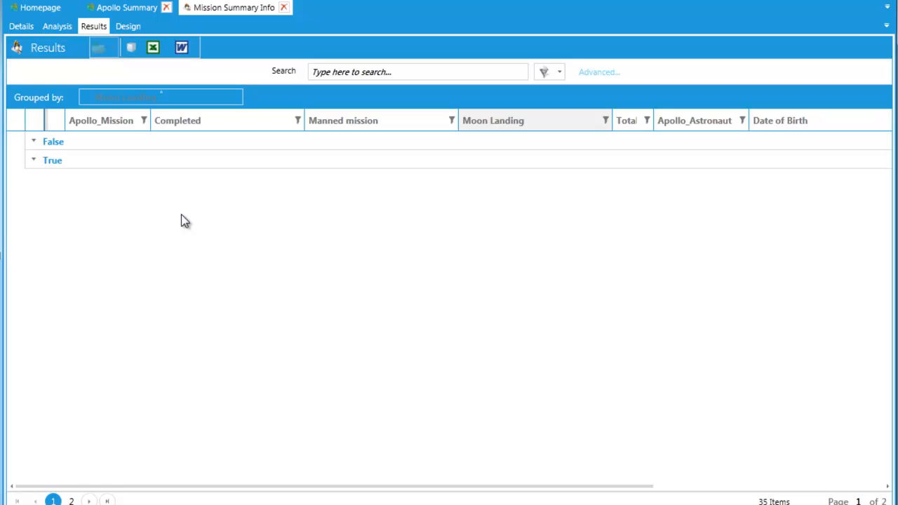
click(34, 141)
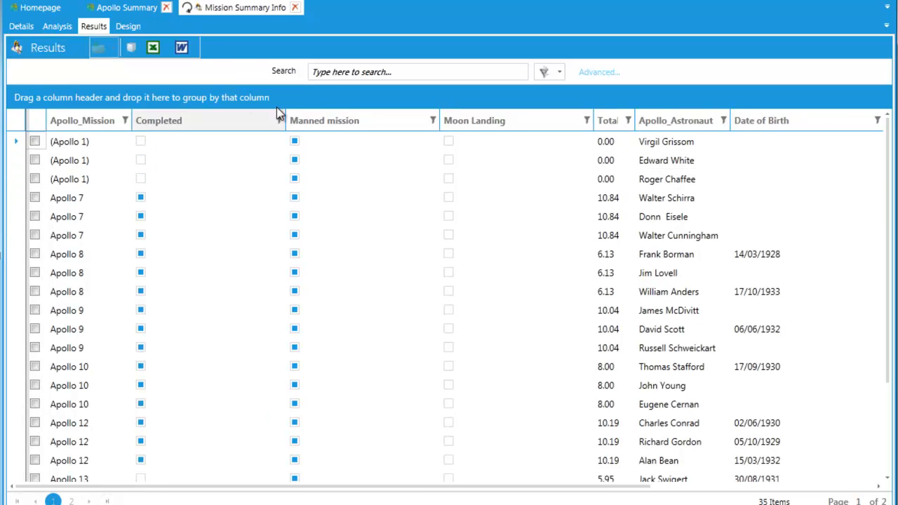
Search the query results for "neil" and restore the full list by refreshing the tab.
click(346, 71)
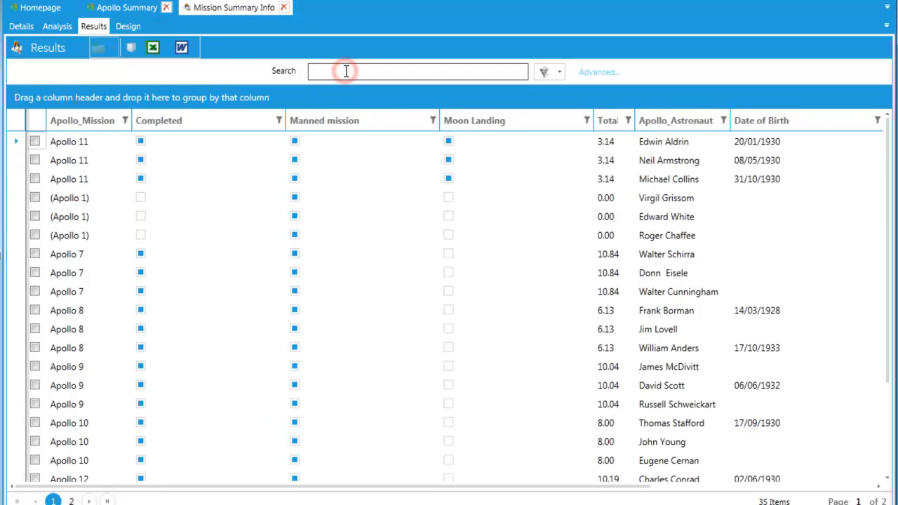
text(neil)
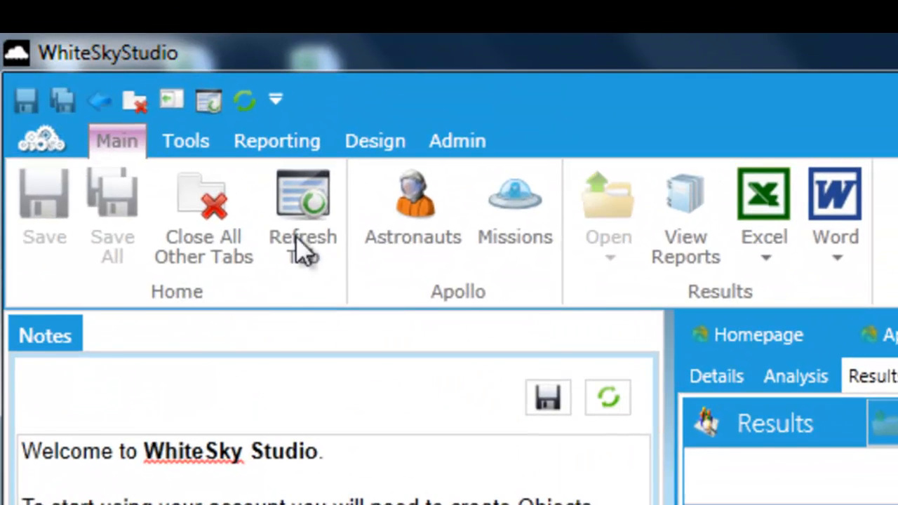
click(124, 100)
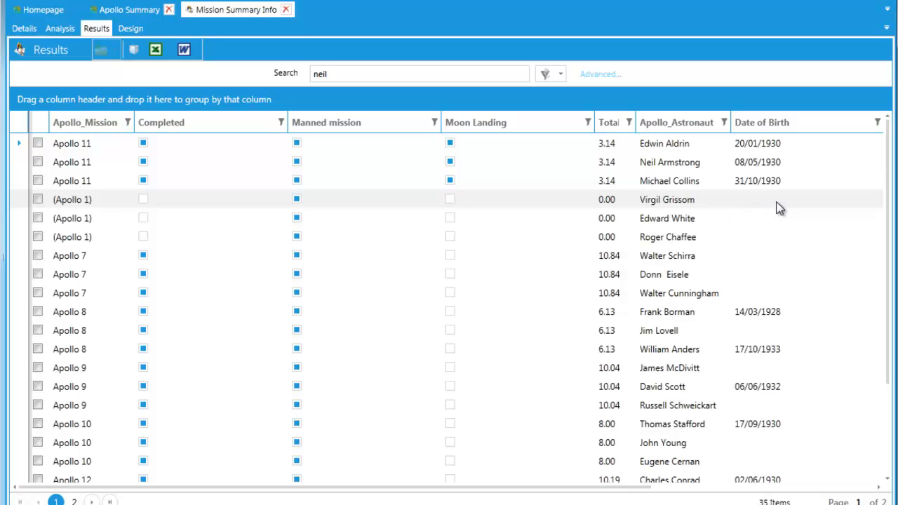
Pick a date of birth for the first Apollo 1 astronaut in the results, and refresh the tab without saving.
click(778, 204)
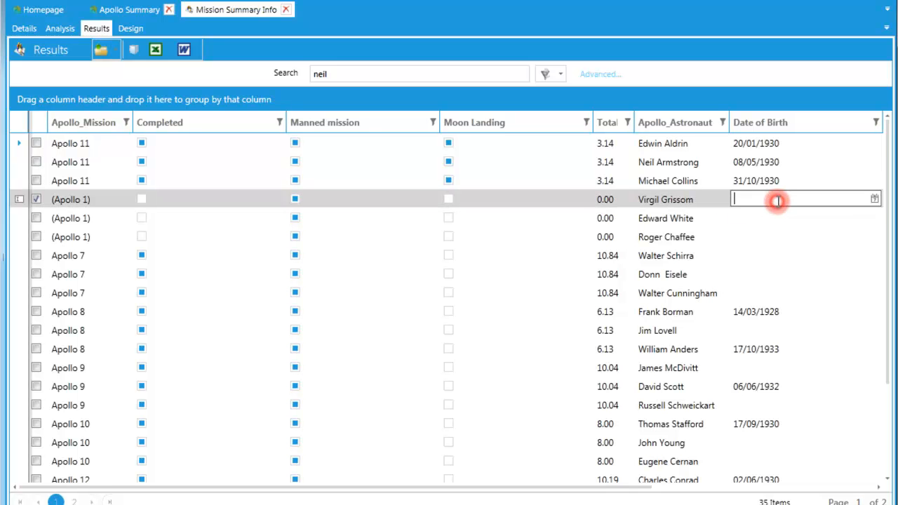
click(874, 199)
click(800, 283)
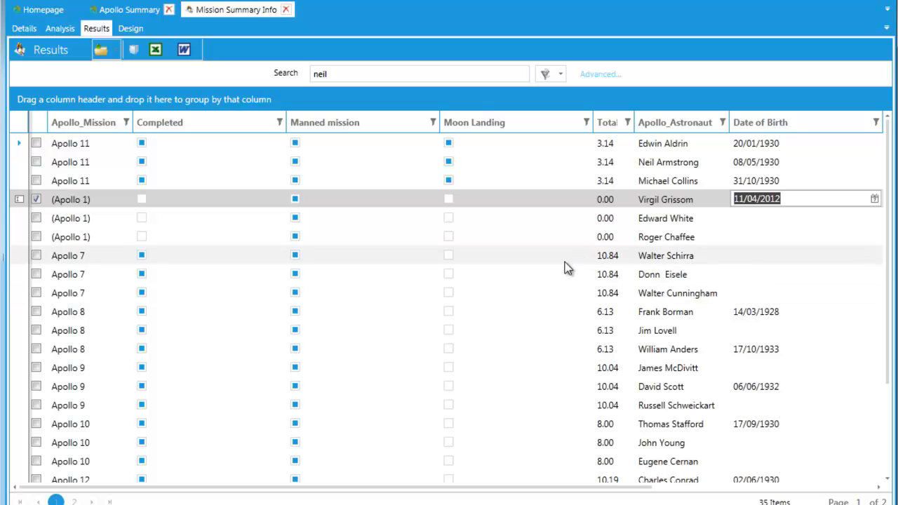
click(626, 239)
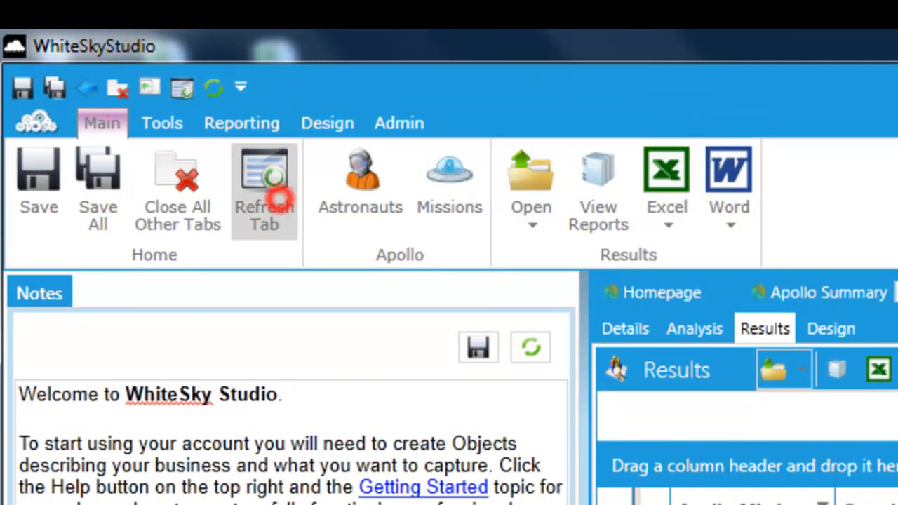
click(279, 200)
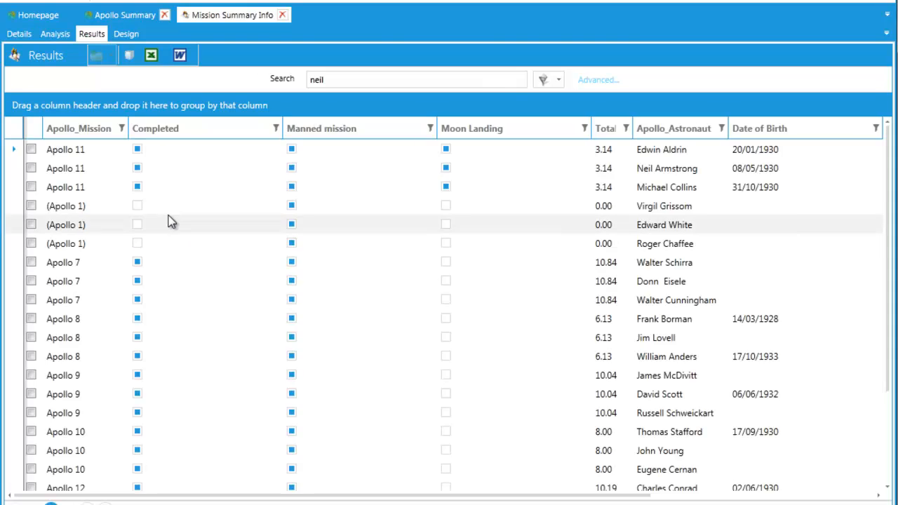
Open the mission record of the third Apollo 11 row, review its details, and close the record.
click(169, 196)
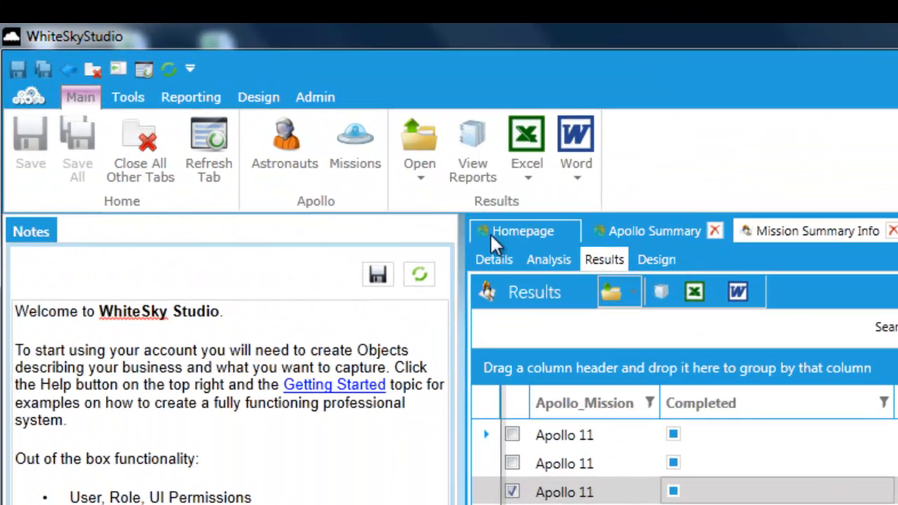
click(423, 181)
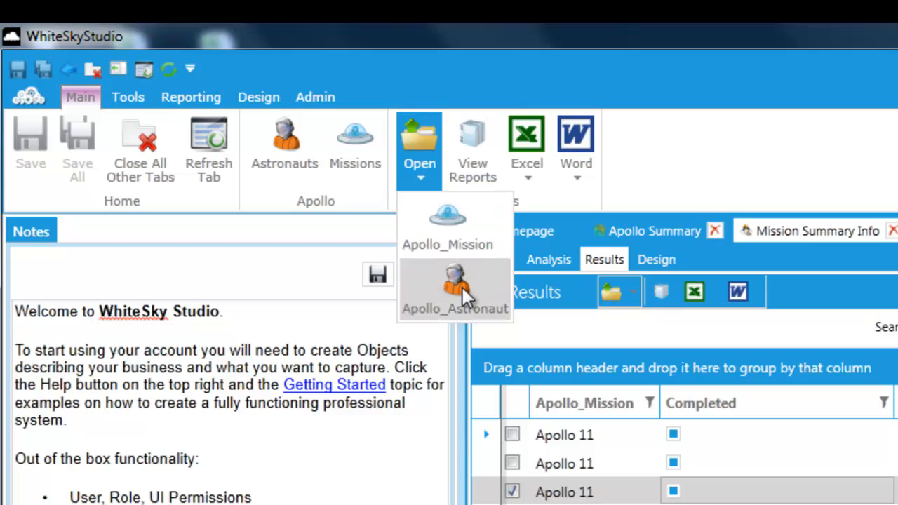
click(461, 246)
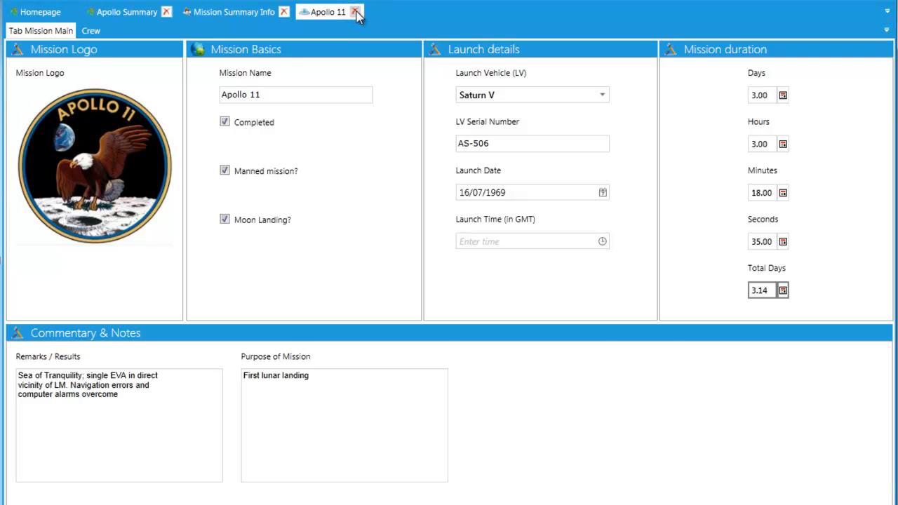
click(356, 12)
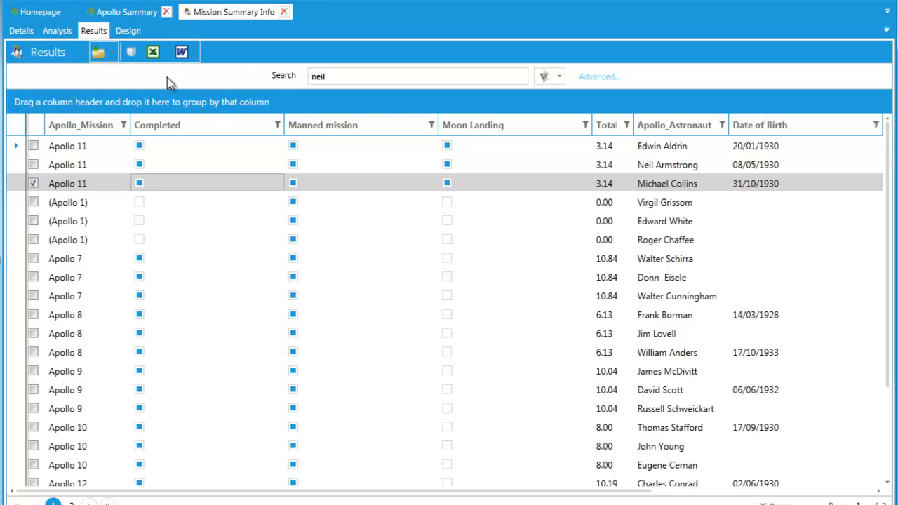
Review the Excel and Word export options for the results and export them to Excel with the Default Export.
click(153, 53)
mouse_move(164, 81)
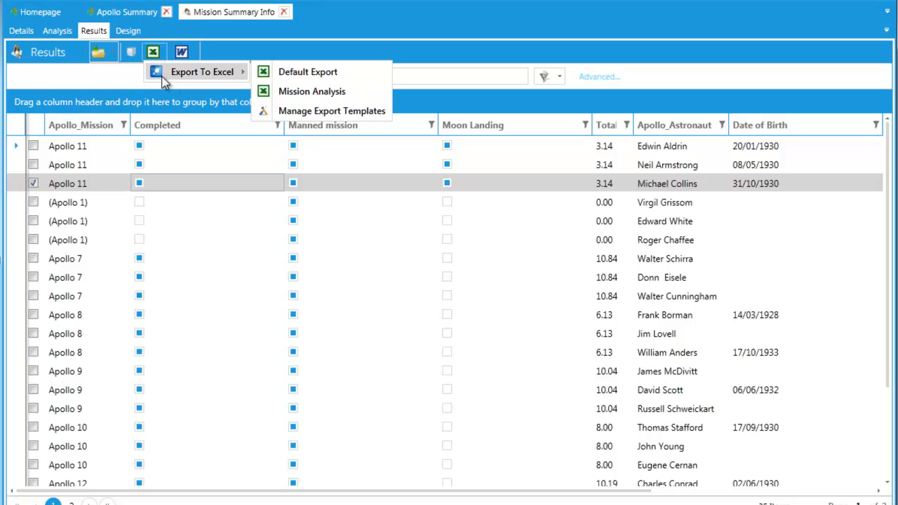
click(181, 52)
click(181, 53)
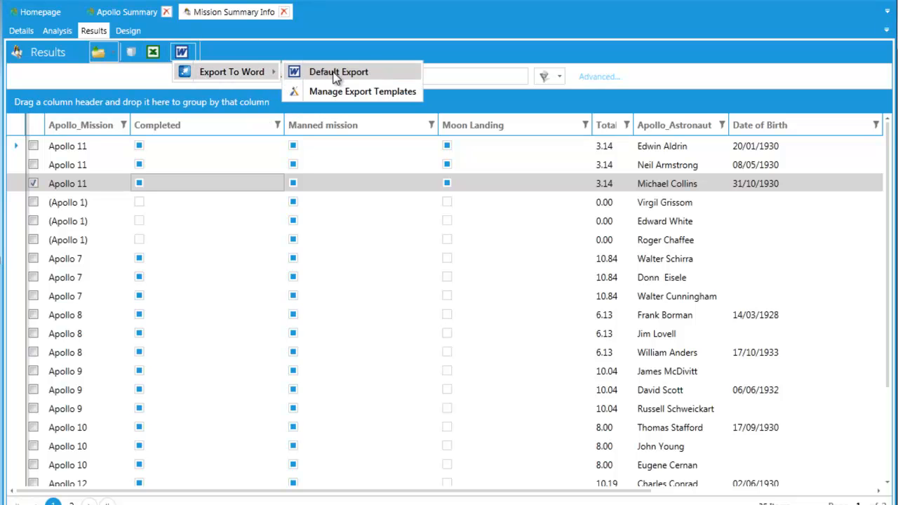
click(153, 52)
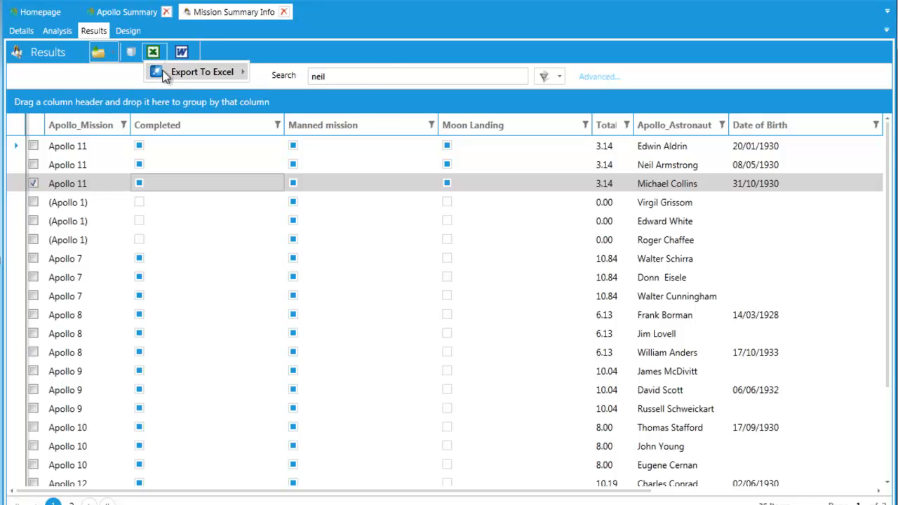
mouse_move(210, 72)
click(304, 72)
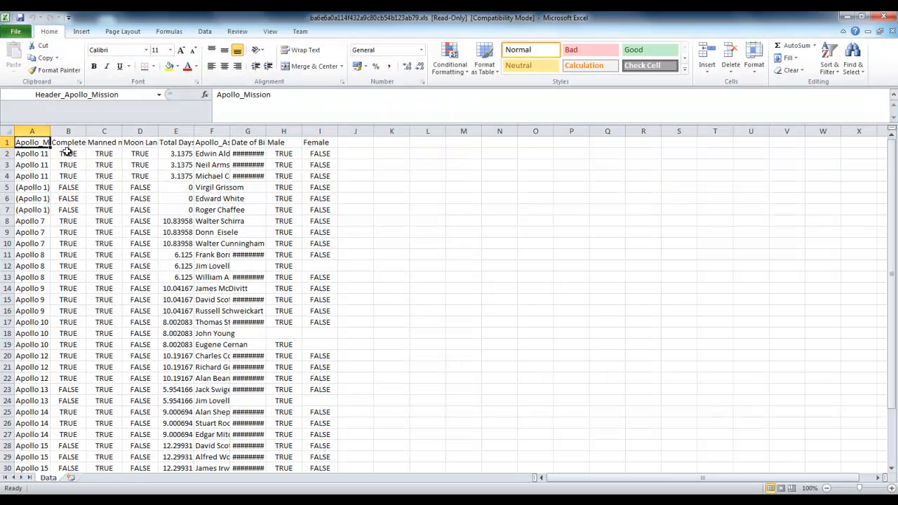
Examine the exported data range and the Manned mission column in the workbook, and close the workbook without saving.
drag(31, 141, 324, 457)
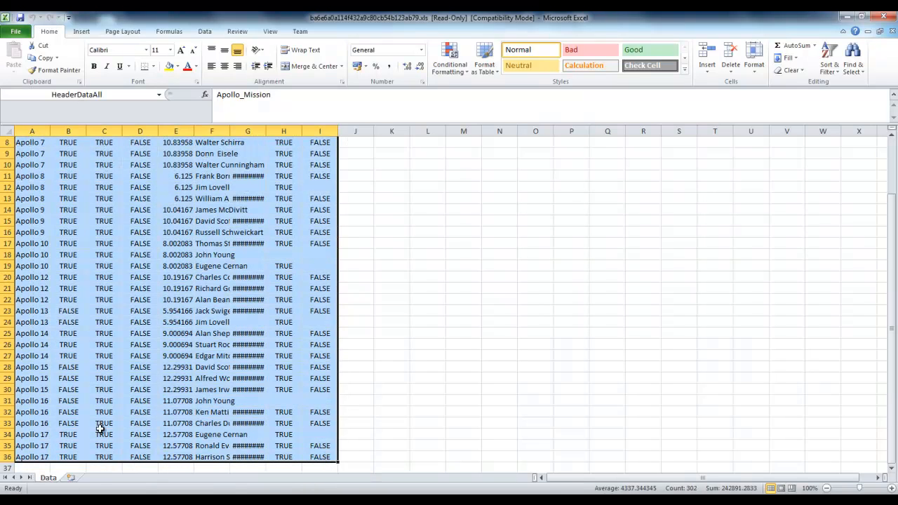
drag(102, 457, 103, 152)
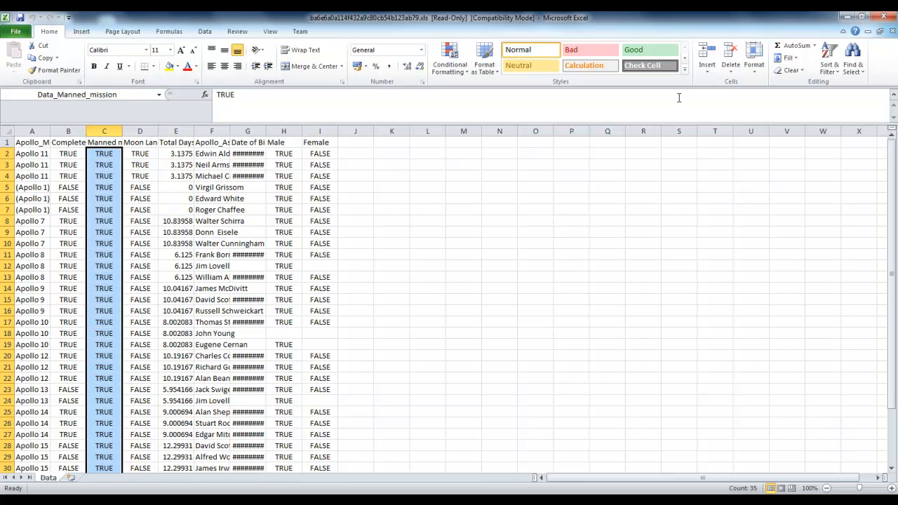
click(888, 19)
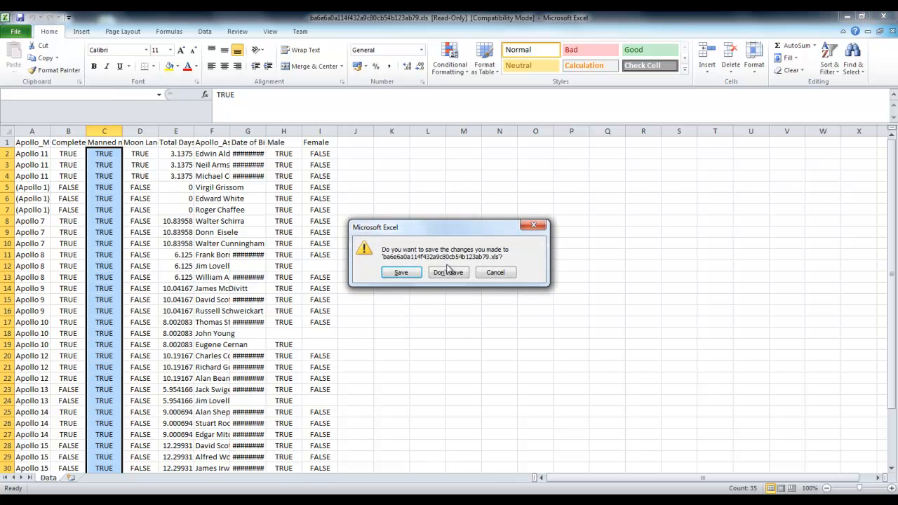
click(447, 272)
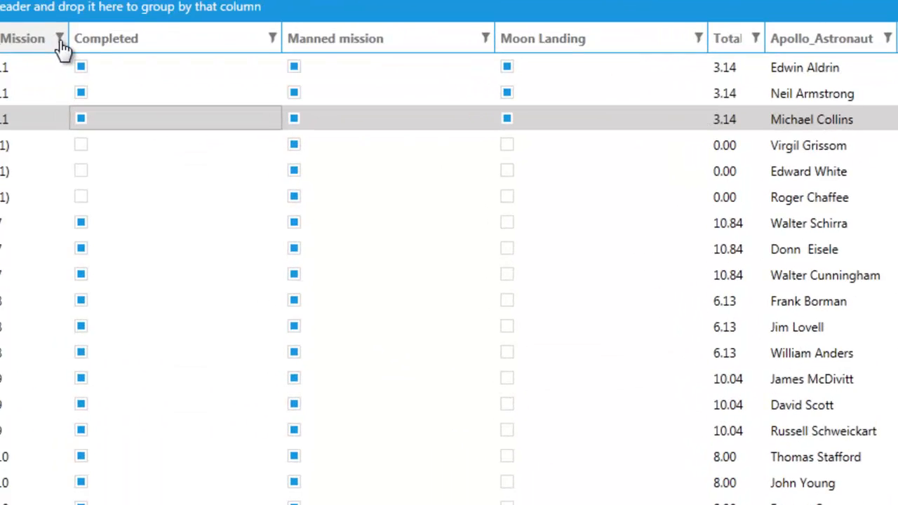
Filter the results on Apollo_Mission to show only Apollo 8, 11, 12, 13 and 14.
click(319, 199)
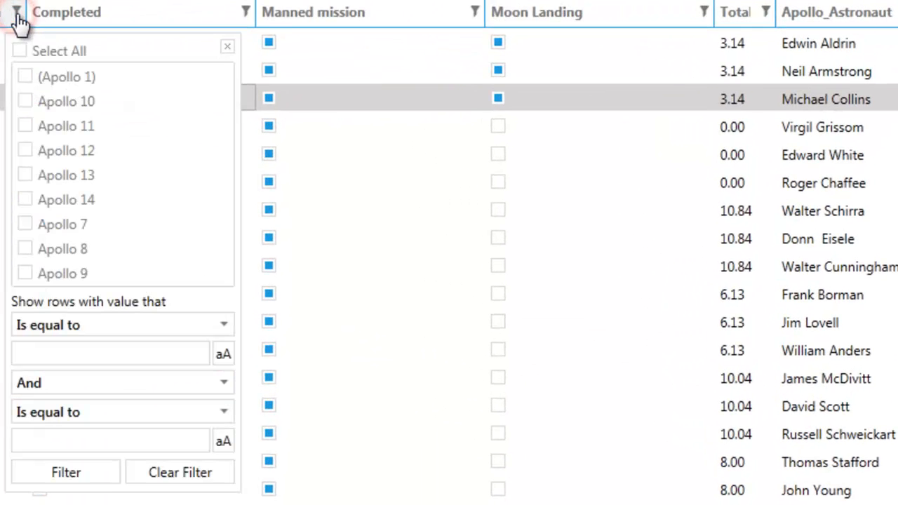
click(26, 149)
click(25, 174)
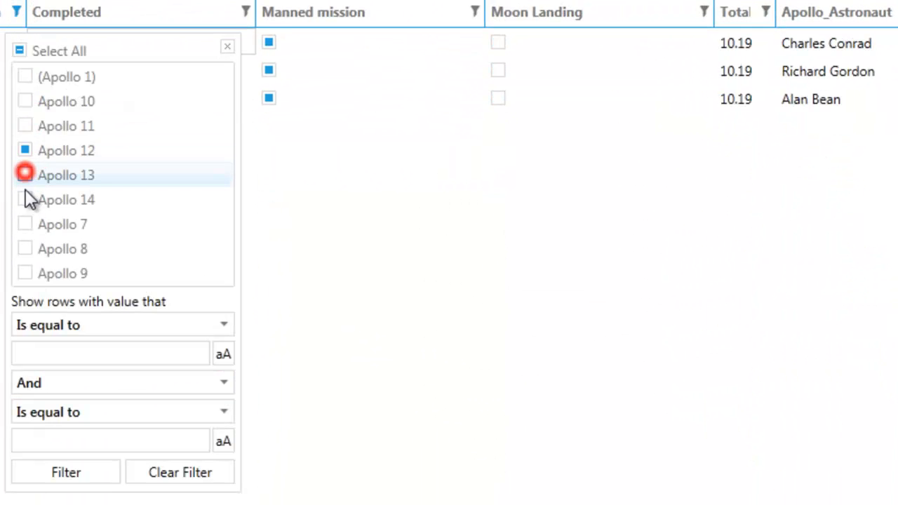
click(26, 199)
click(24, 249)
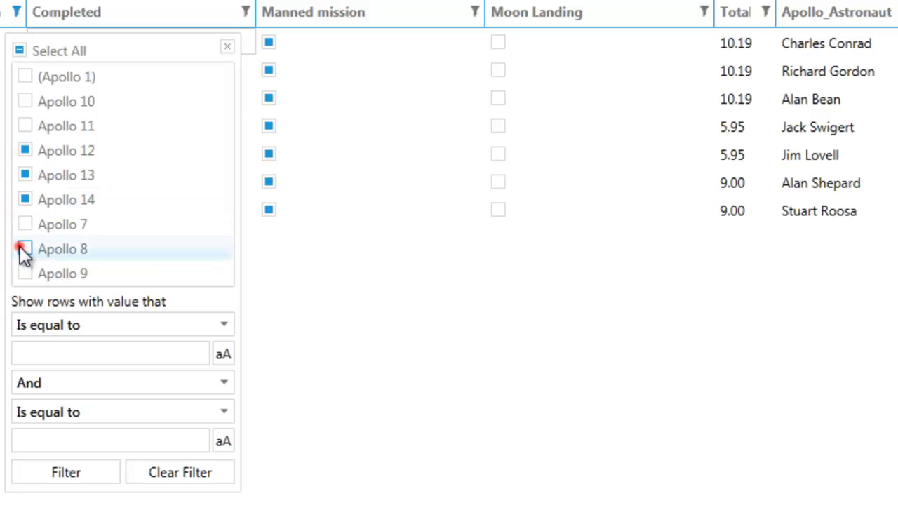
click(28, 124)
click(77, 477)
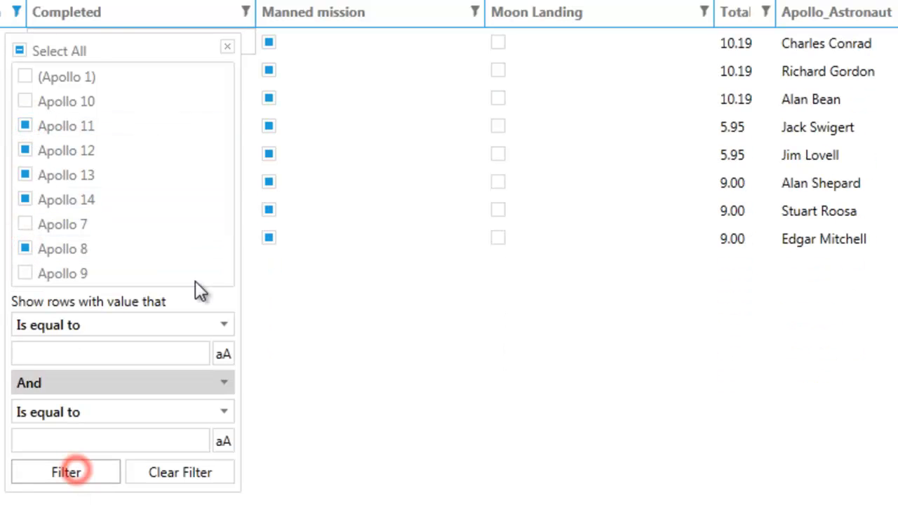
click(228, 48)
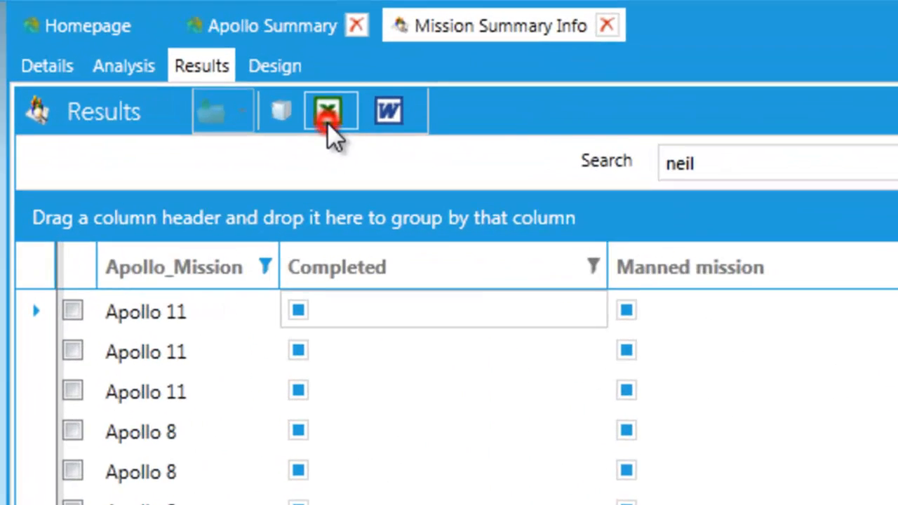
Export the filtered results to Excel using the Mission Analysis template.
click(151, 52)
mouse_move(340, 158)
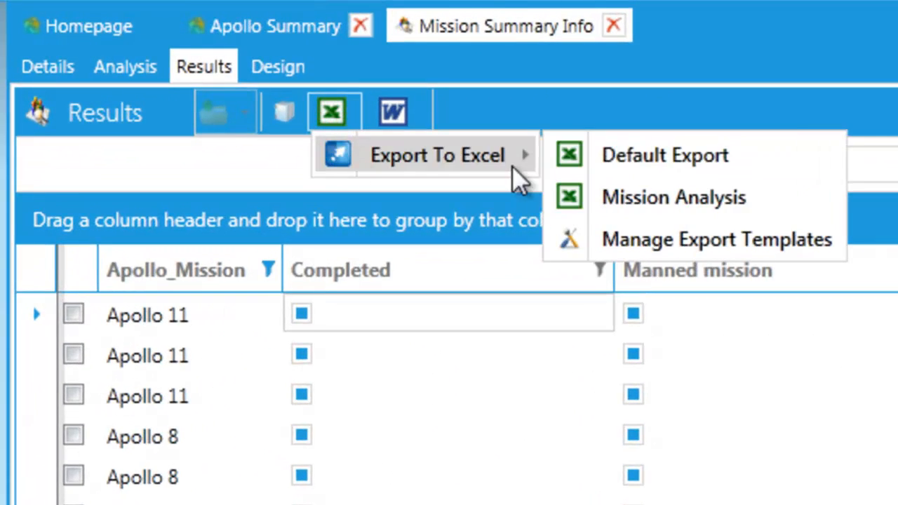
click(780, 207)
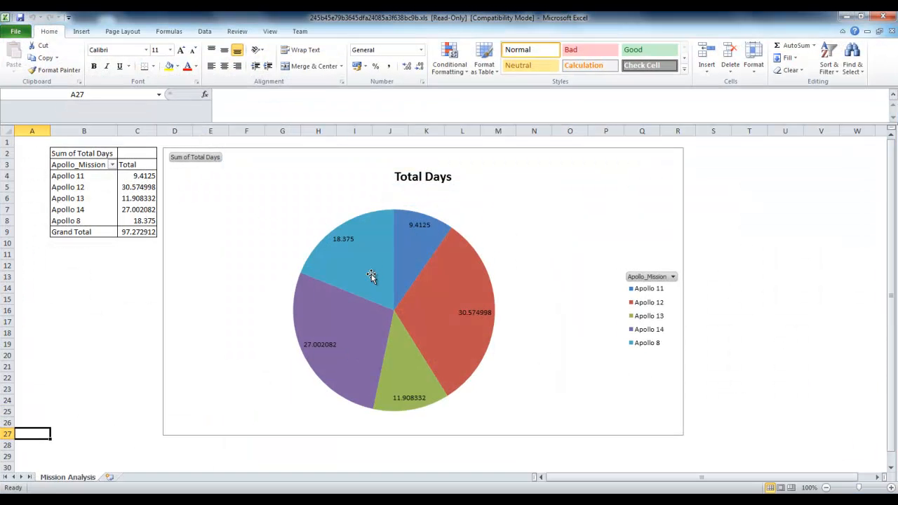
Unhide the Data sheet in the Mission Analysis workbook to show the source rows.
right_click(70, 477)
click(108, 457)
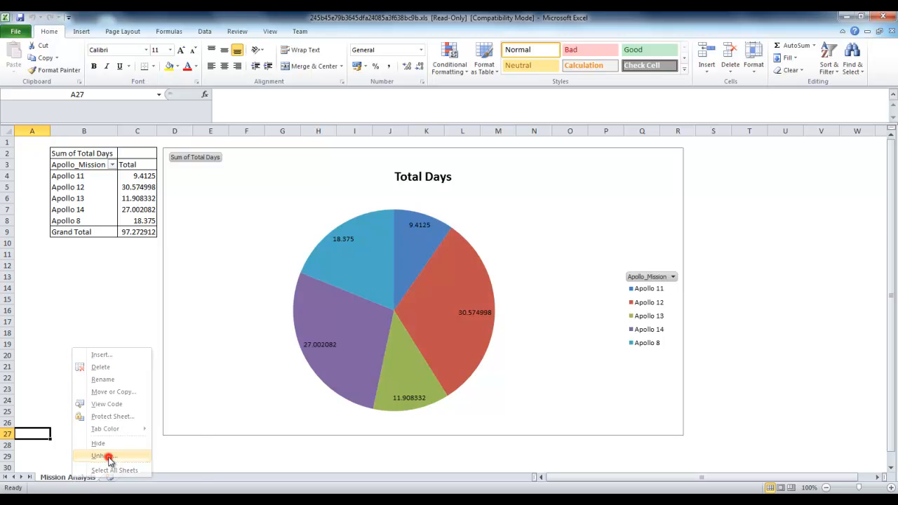
click(124, 481)
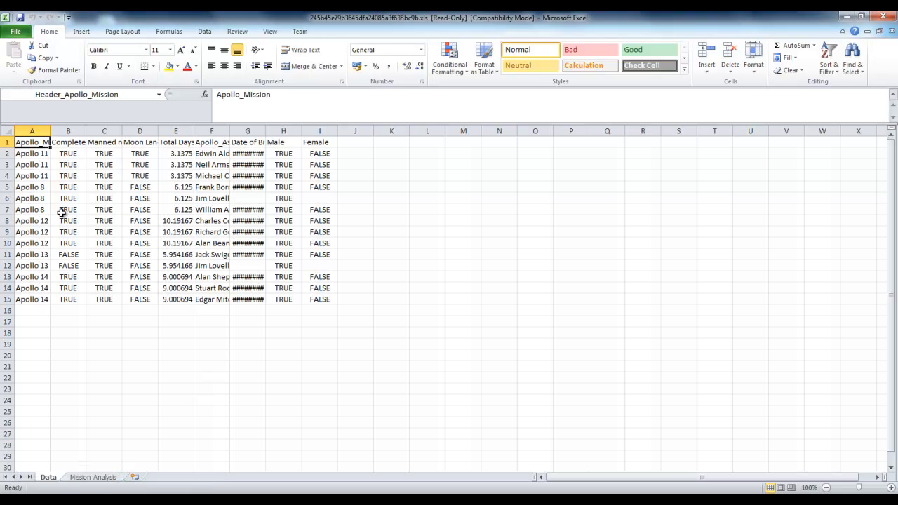
Examine the Completed values on the Data sheet and the Mission Analysis pie chart, and close the workbook without saving.
drag(68, 154, 63, 298)
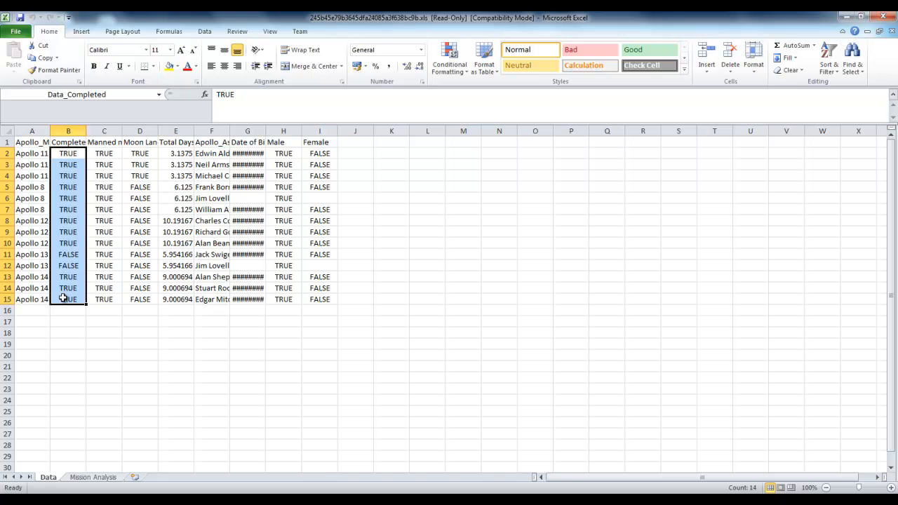
click(99, 480)
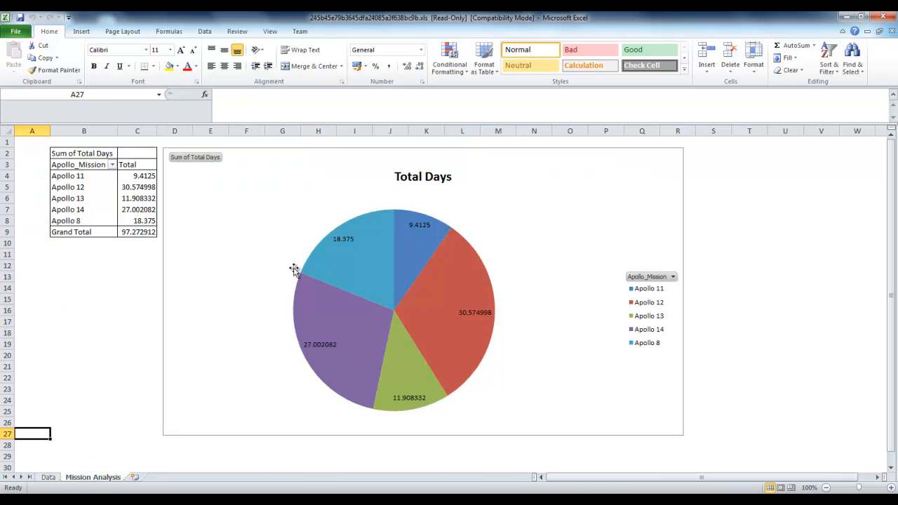
click(883, 17)
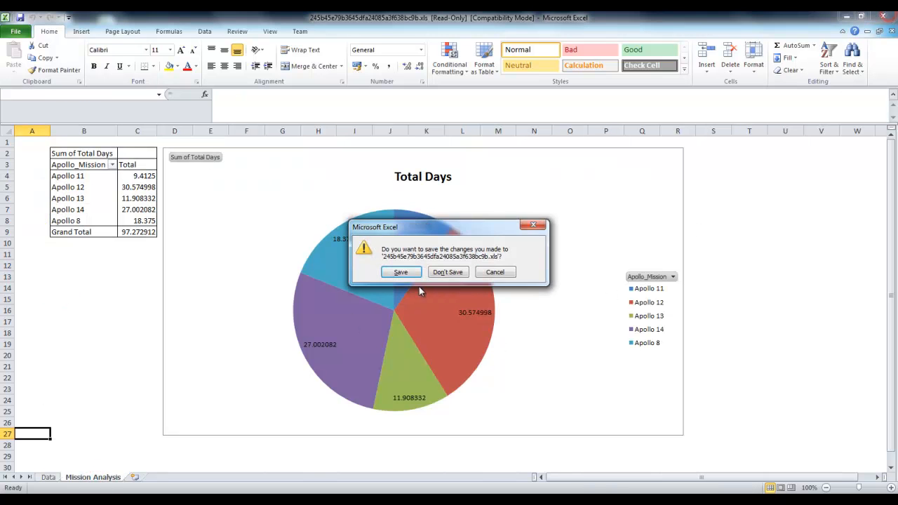
click(447, 273)
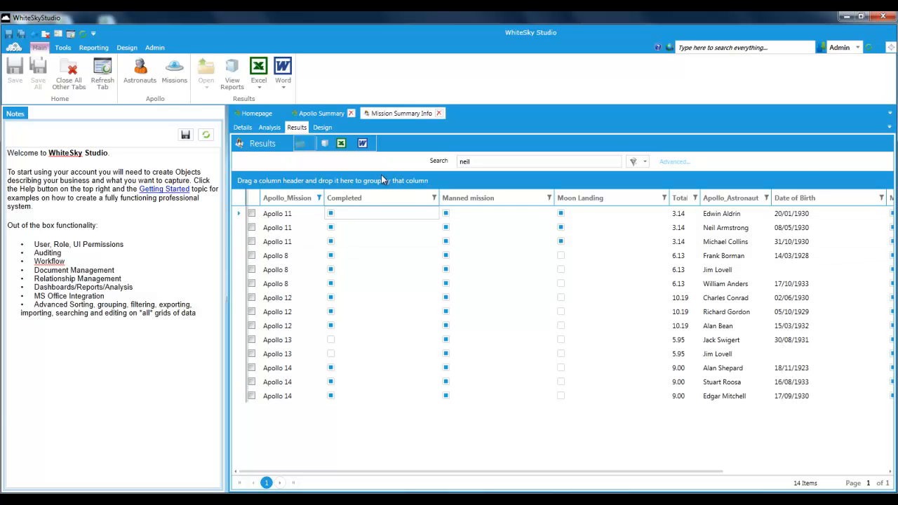
Review the Excel export options for the filtered results, including the Mission Analysis template.
click(341, 144)
mouse_move(378, 158)
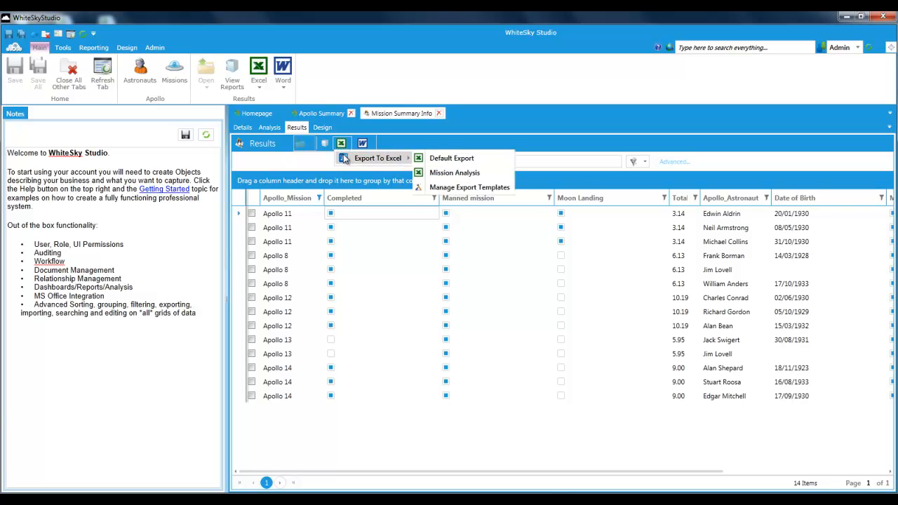
click(492, 173)
Open the Apollo 9 mission record from its segment in the Analysis chart, and close the record without saving changes.
click(269, 128)
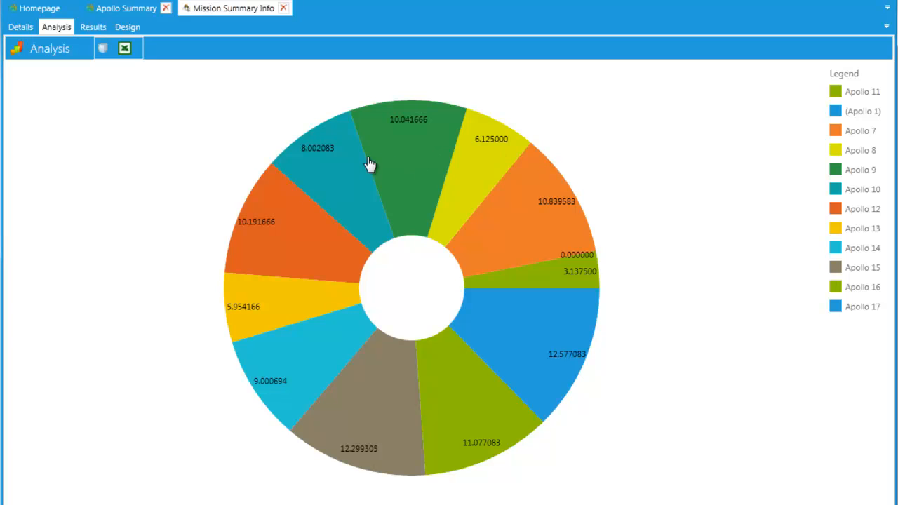
click(434, 175)
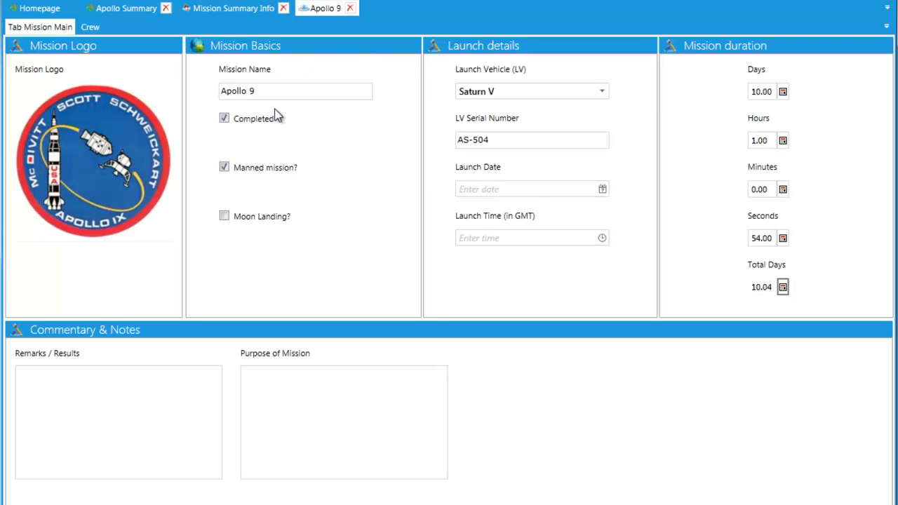
click(218, 9)
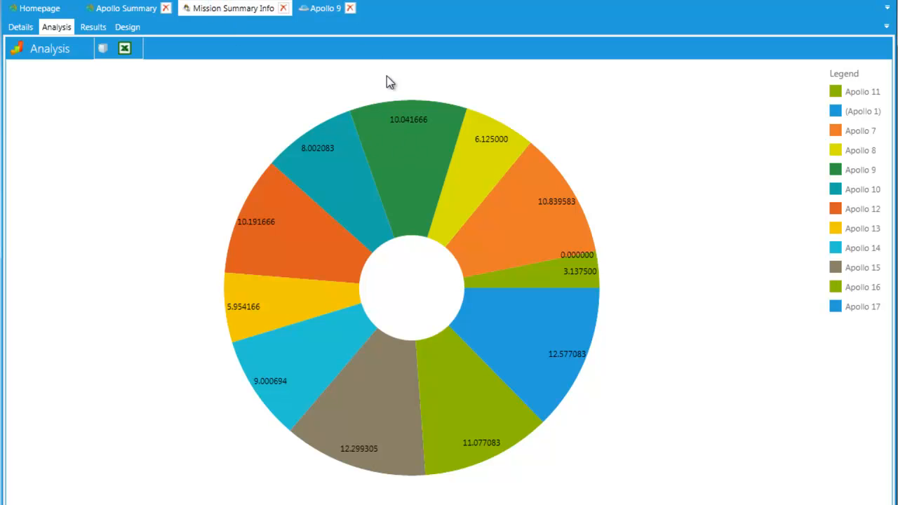
click(350, 8)
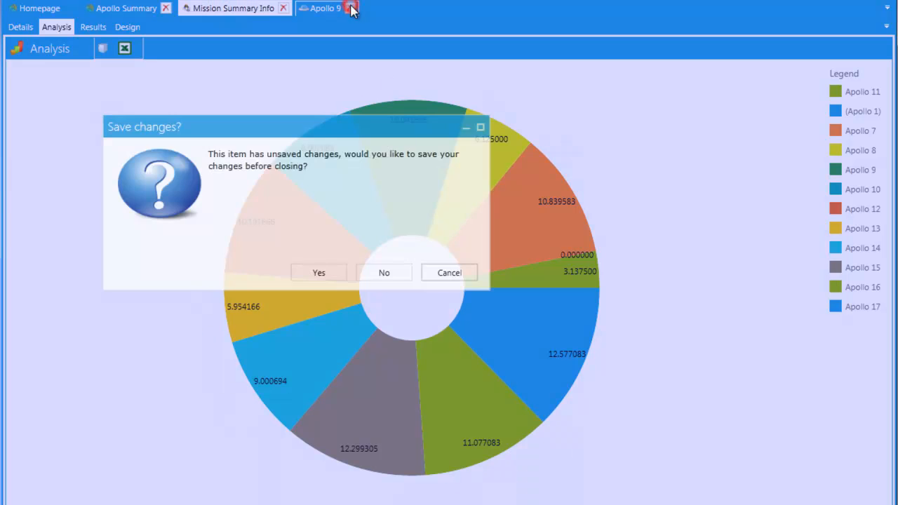
click(379, 271)
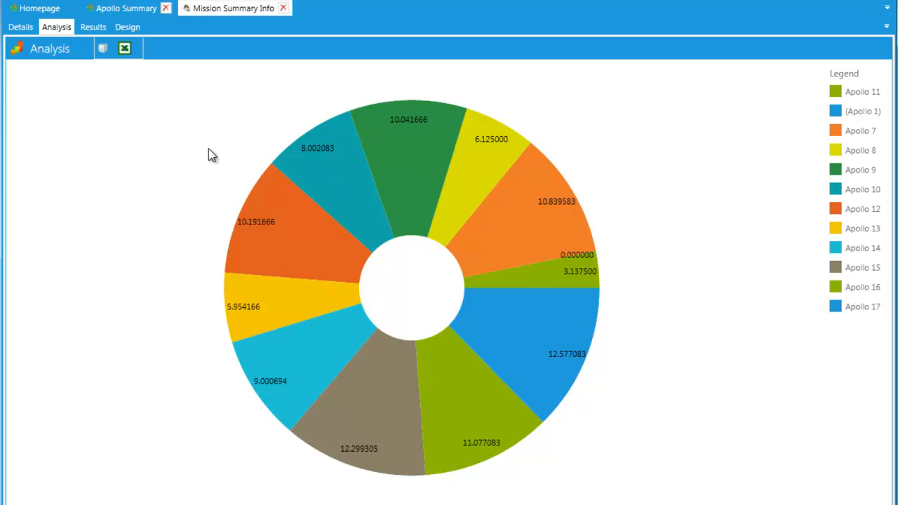
Show the Excel export templates available for the Mission Summary Info analysis chart.
click(123, 51)
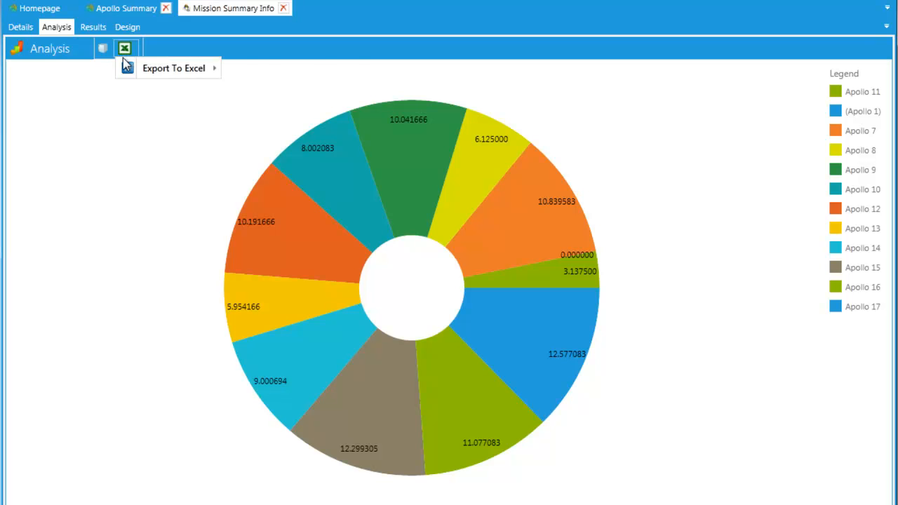
mouse_move(133, 70)
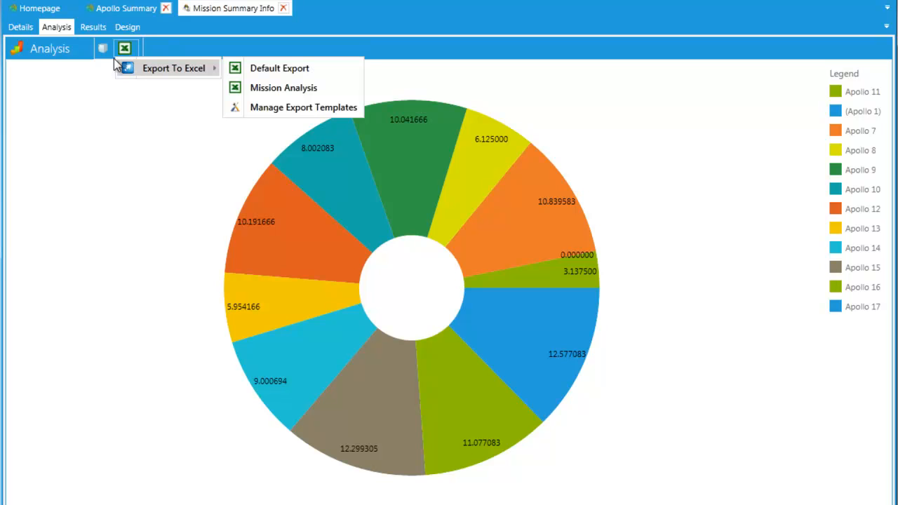
Export the Total Time In Space - Days chart from the Apollo Summary dashboard to Excel using the Analysis template.
click(98, 7)
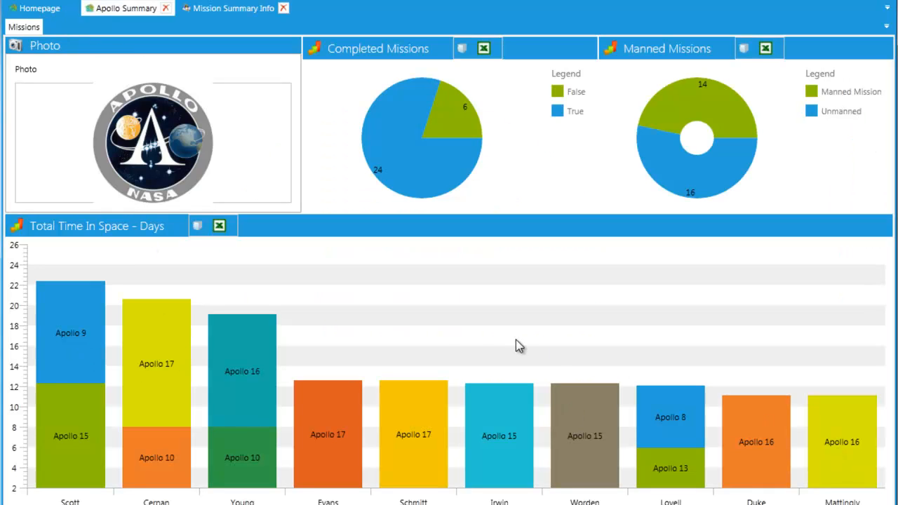
click(219, 226)
mouse_move(254, 250)
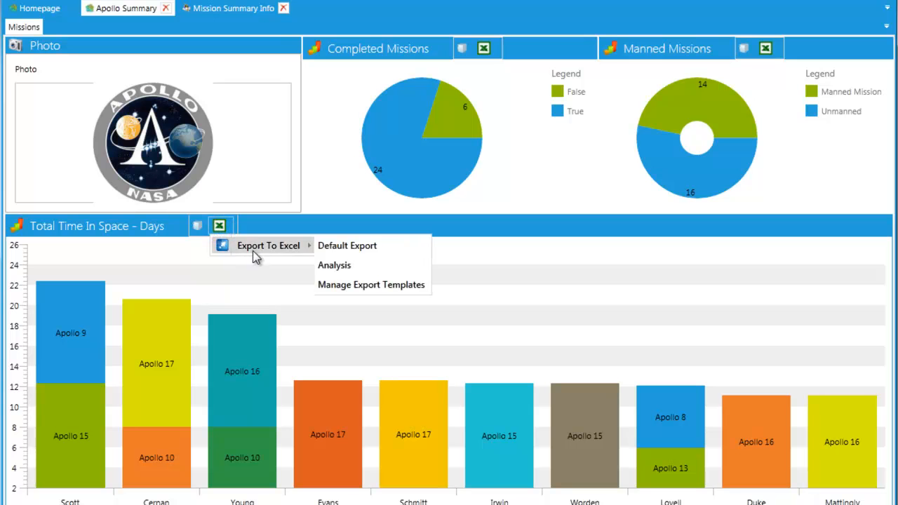
click(406, 268)
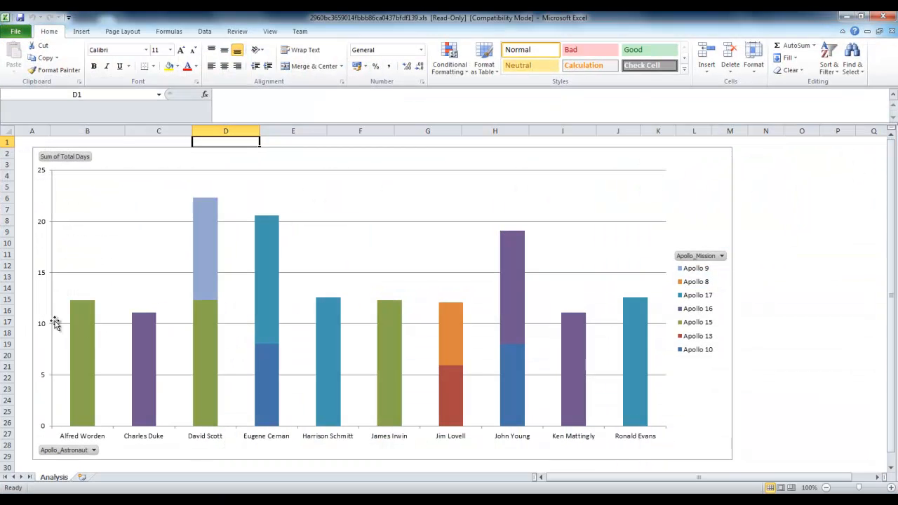
Unhide the Data sheet to compare the source rows with the Analysis chart, and close the workbook without saving.
right_click(68, 479)
click(105, 454)
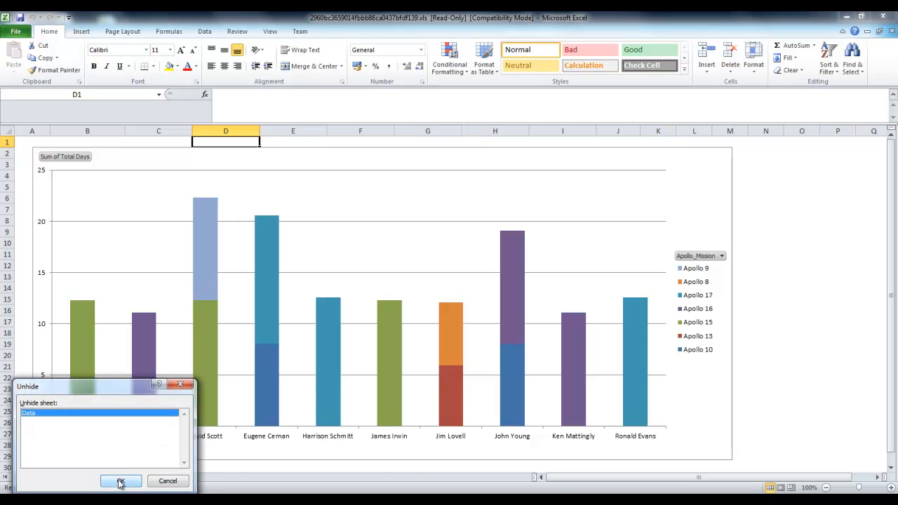
click(119, 481)
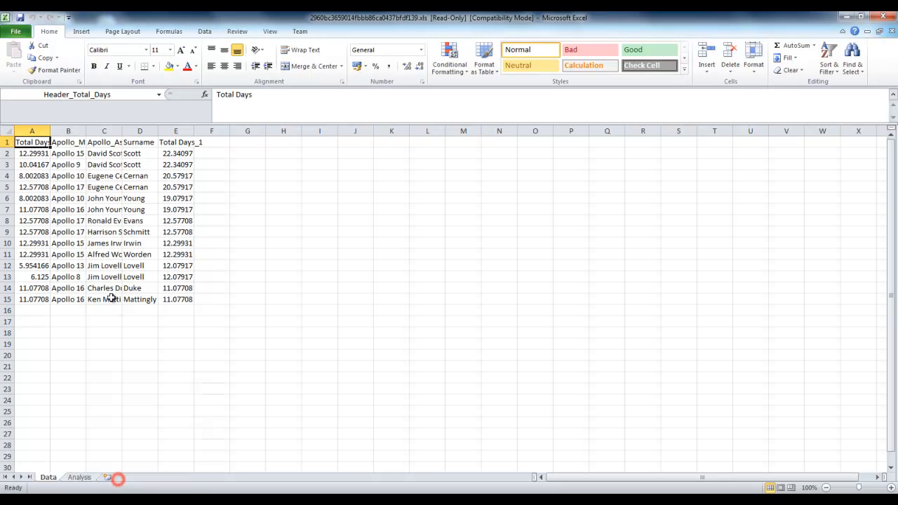
click(79, 477)
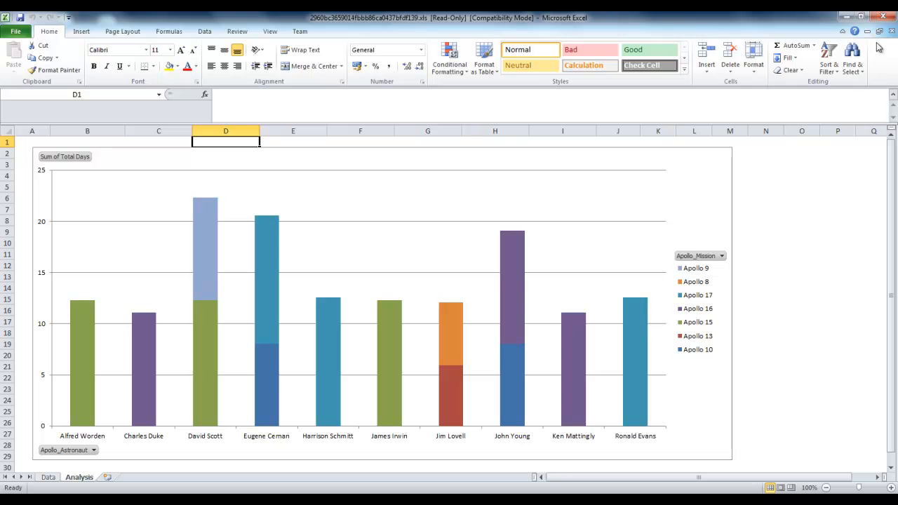
click(881, 16)
click(447, 273)
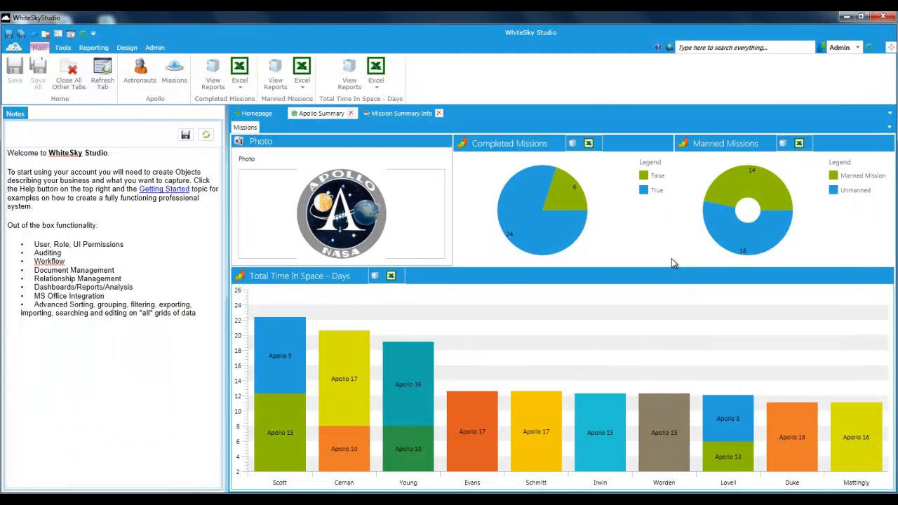
Return to the filtered results list of the Mission Summary Info query.
click(397, 114)
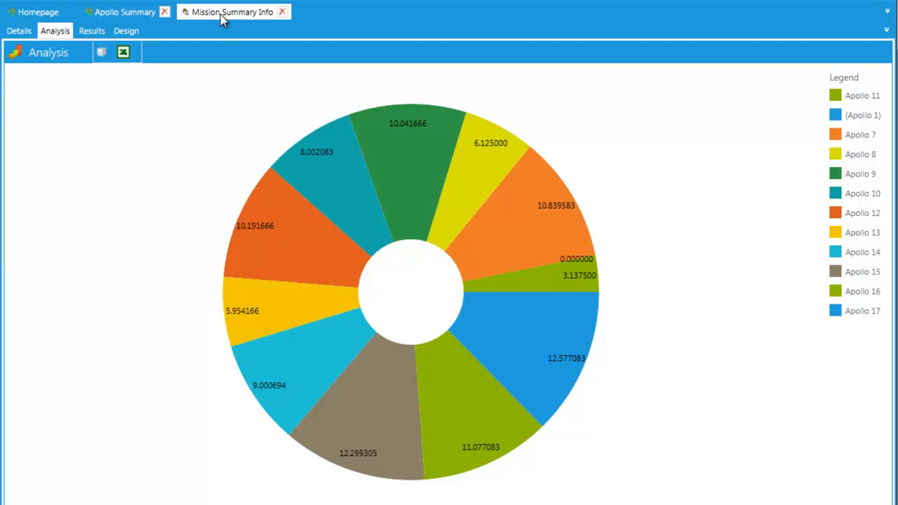
click(83, 31)
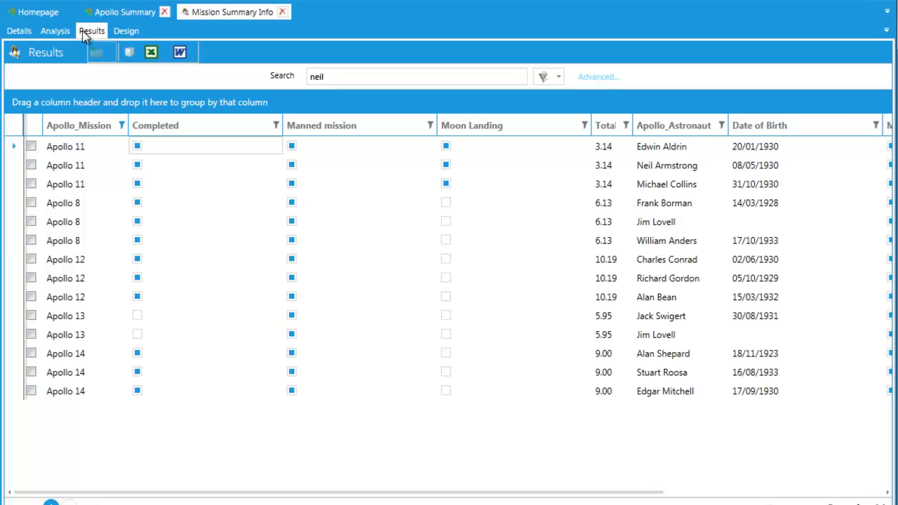